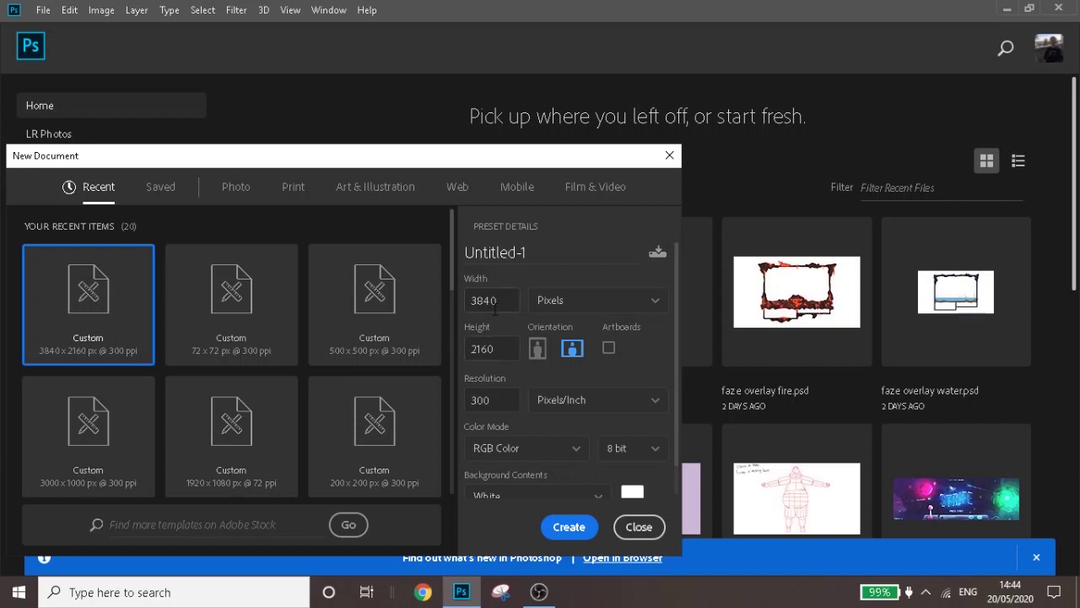
# Create the 3840 × 2160 px, 300 ppi document with a white background.
pyautogui.click(554, 522)
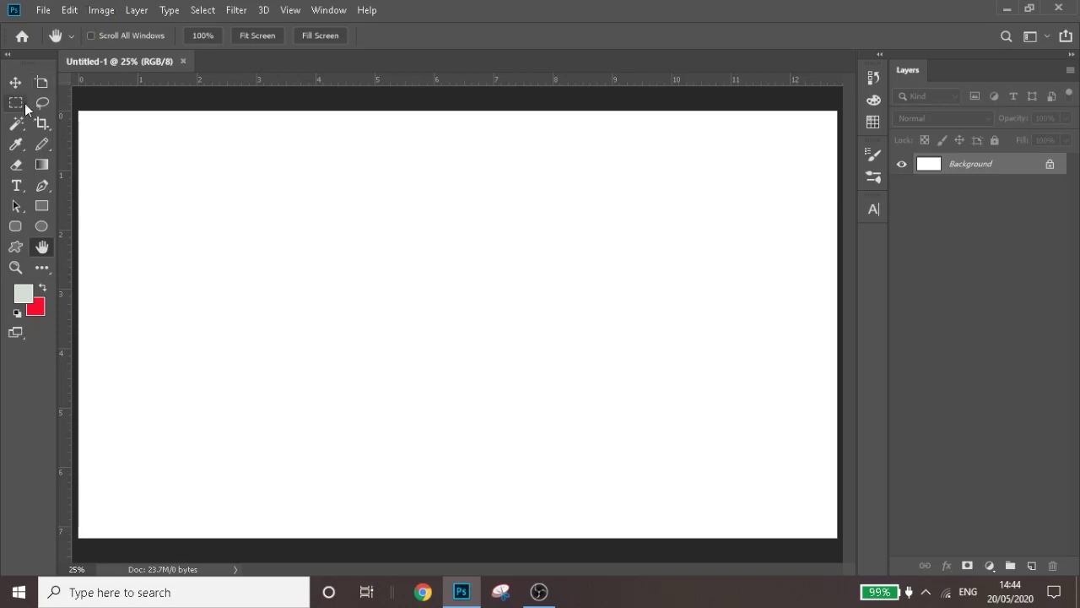
# Pick the Pencil tool, then draw a red test stroke and undo it, leaving the canvas blank.
pyautogui.click(42, 144)
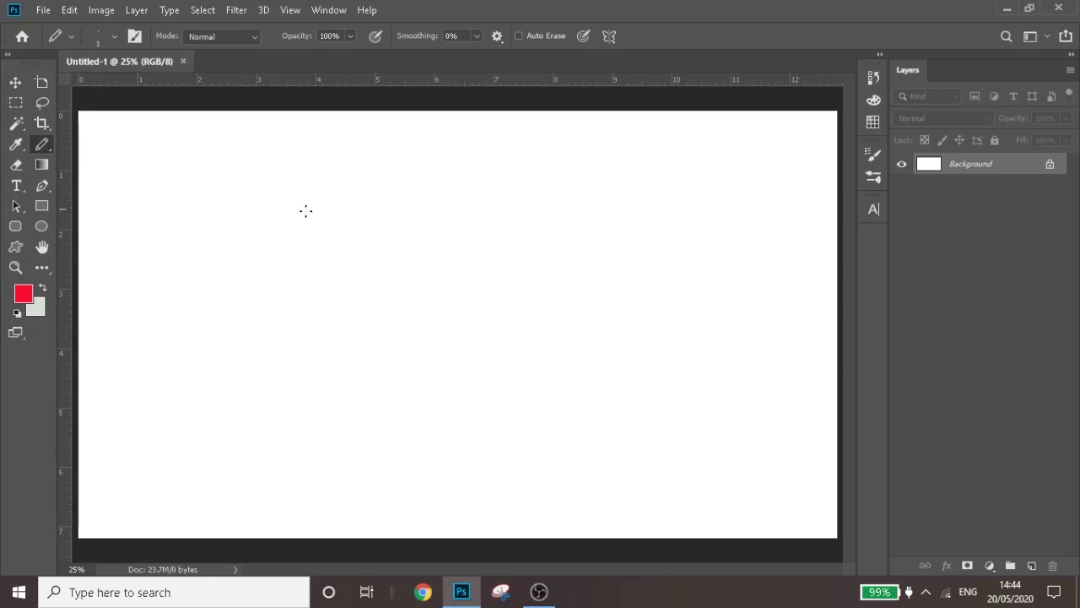
pyautogui.moveTo(369, 231)
pyautogui.mouseDown()
pyautogui.moveTo(404, 268)
pyautogui.moveTo(446, 213)
pyautogui.moveTo(359, 281)
pyautogui.moveTo(469, 266)
pyautogui.moveTo(401, 309)
pyautogui.moveTo(446, 299)
pyautogui.mouseUp()
pyautogui.hotkey('ctrl', 'z')
pyautogui.click(102, 11)
# In Image Size, cut the width to 384, then scrub the dimensions down to about 187 × 105 px with Nearest Neighbor.
pyautogui.click(156, 129)
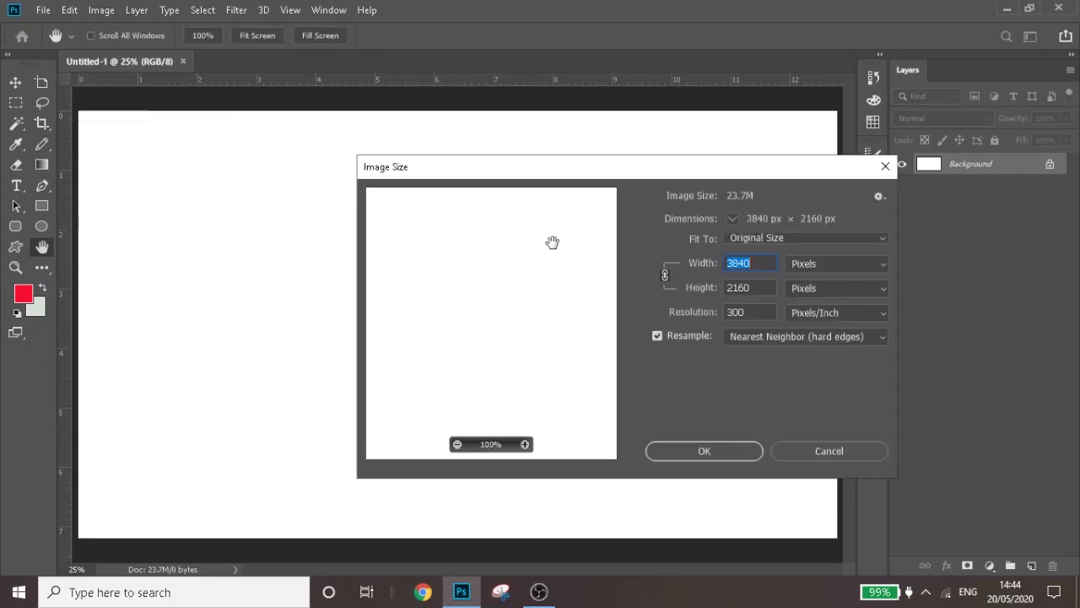
pyautogui.click(757, 264)
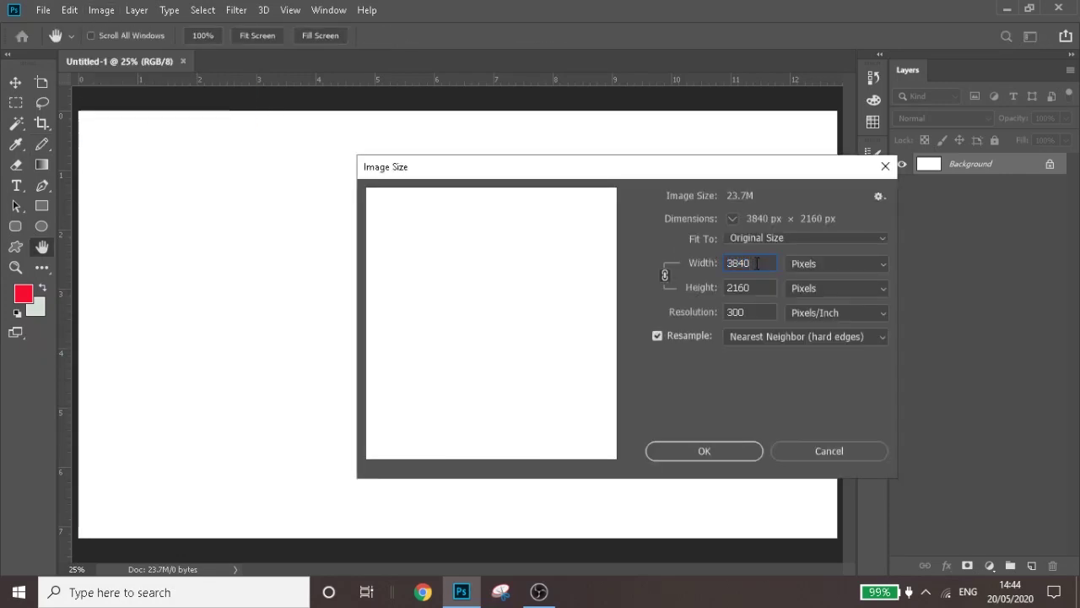
pyautogui.press('BackSpace')
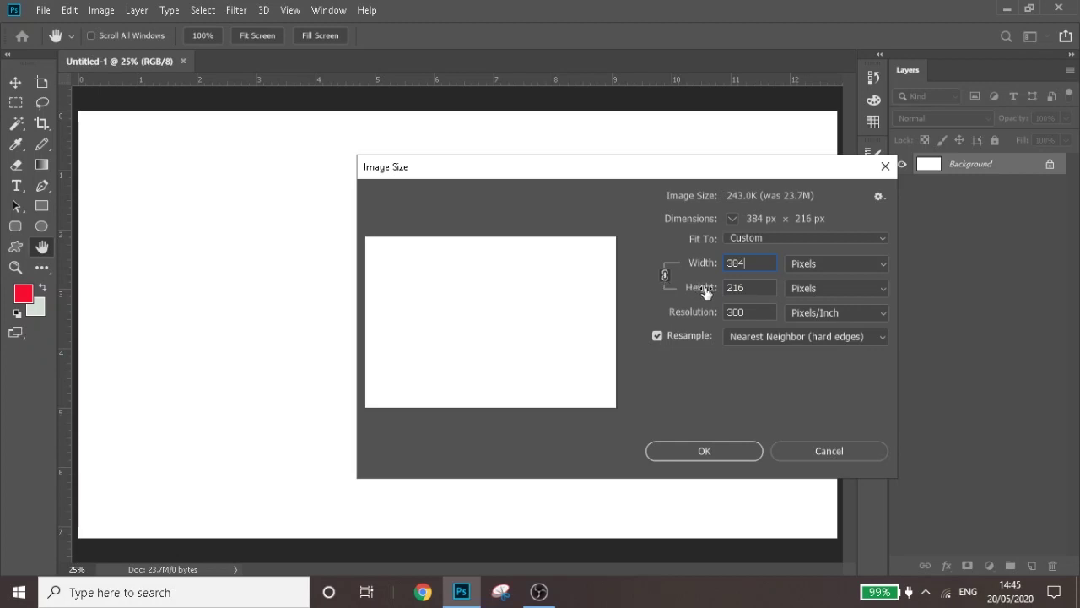
pyautogui.moveTo(701, 290); pyautogui.dragTo(639, 292)
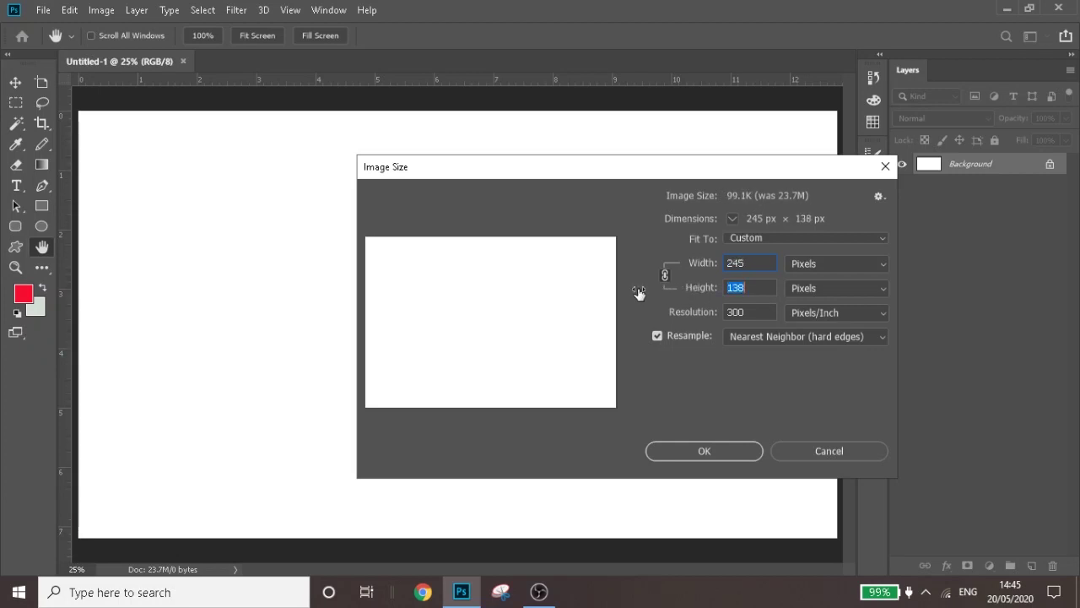
pyautogui.moveTo(639, 292); pyautogui.dragTo(640, 292)
pyautogui.moveTo(639, 292); pyautogui.dragTo(625, 290)
pyautogui.moveTo(695, 284)
pyautogui.mouseDown()
pyautogui.moveTo(677, 286)
pyautogui.moveTo(703, 290)
pyautogui.mouseUp()
# Apply the small resize, zoom to 400%, then draw and undo a wavy red test line.
pyautogui.click(706, 450)
pyautogui.press('b')
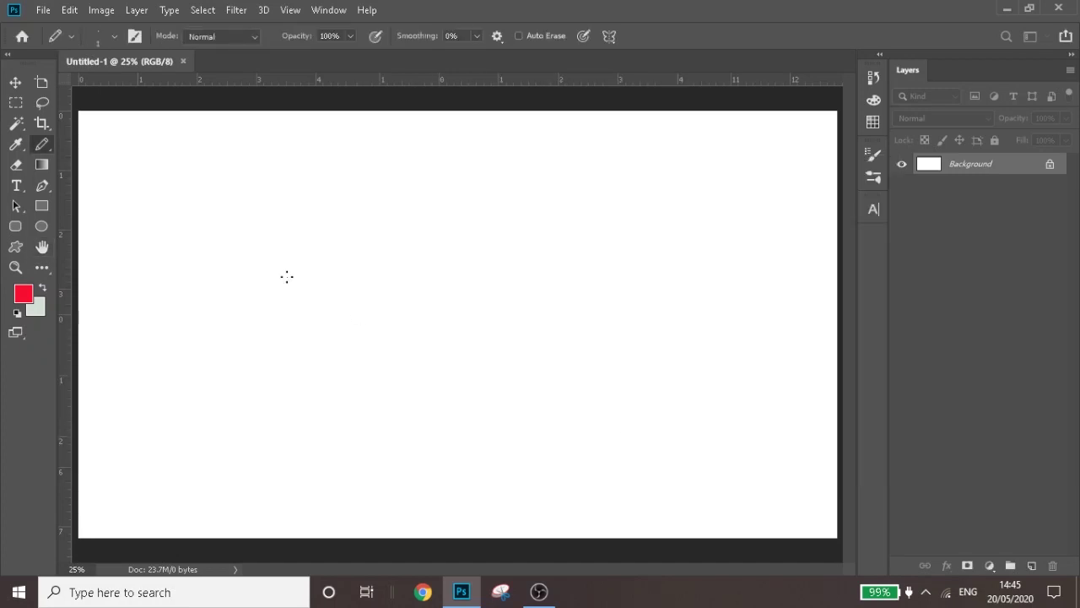
pyautogui.hotkey('ctrl', '+')
pyautogui.hotkey('ctrl', '+')
pyautogui.hotkey('ctrl', '+')
pyautogui.hotkey('ctrl', '+')
pyautogui.hotkey('ctrl', '+')
pyautogui.hotkey('ctrl', '+')
pyautogui.hotkey('ctrl', '+')
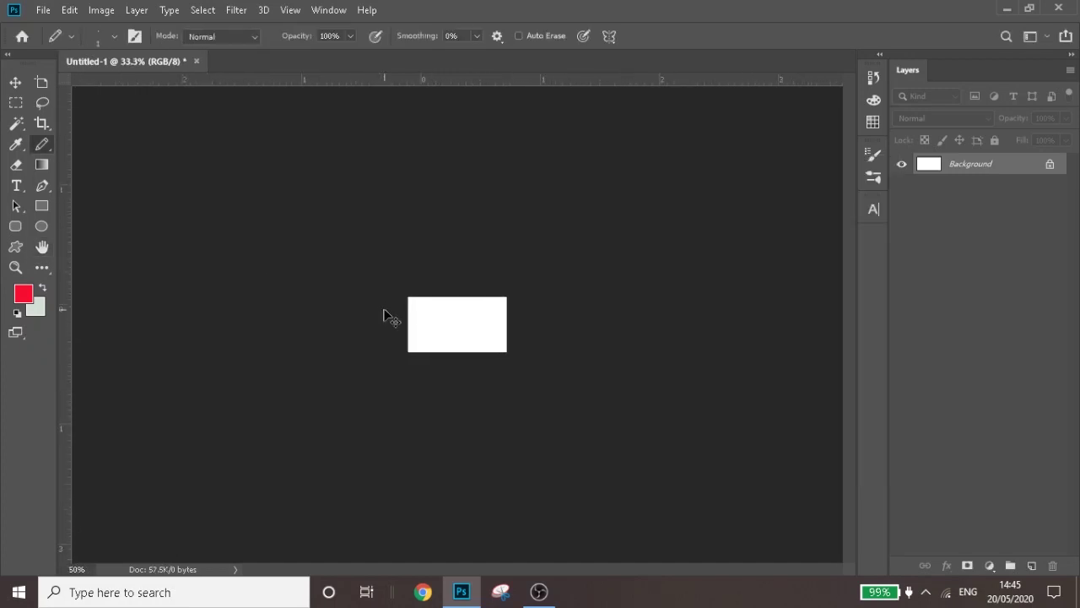
pyautogui.moveTo(389, 297)
pyautogui.mouseDown()
pyautogui.moveTo(407, 326)
pyautogui.moveTo(458, 300)
pyautogui.moveTo(469, 325)
pyautogui.moveTo(502, 293)
pyautogui.moveTo(519, 317)
pyautogui.mouseUp()
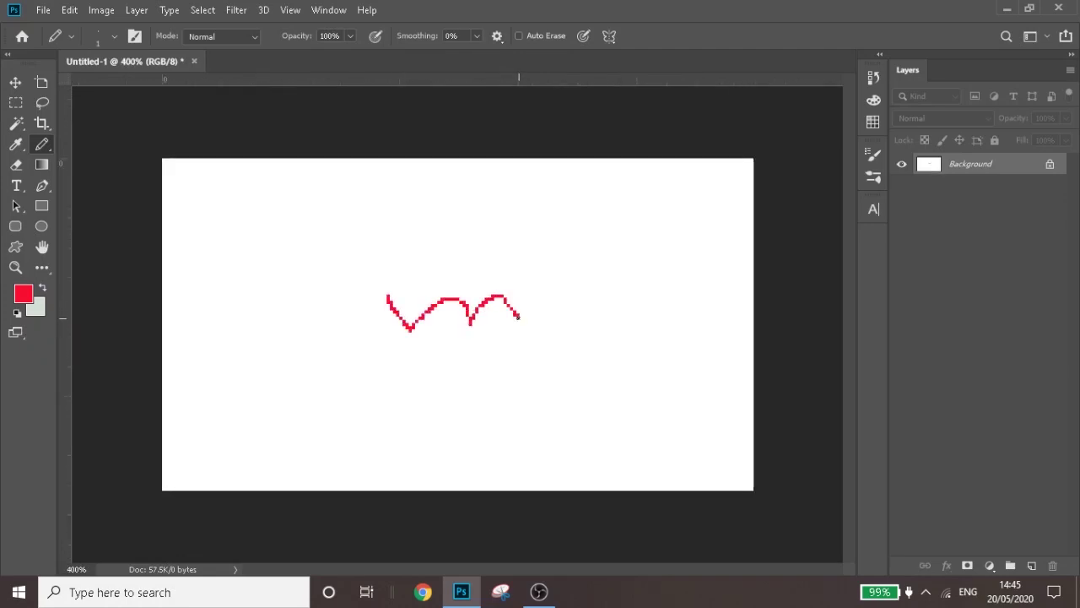
pyautogui.hotkey('ctrl', 'z')
# Enlarge the image to 400 × 225 px with Nearest Neighbor resampling.
pyautogui.click(102, 9)
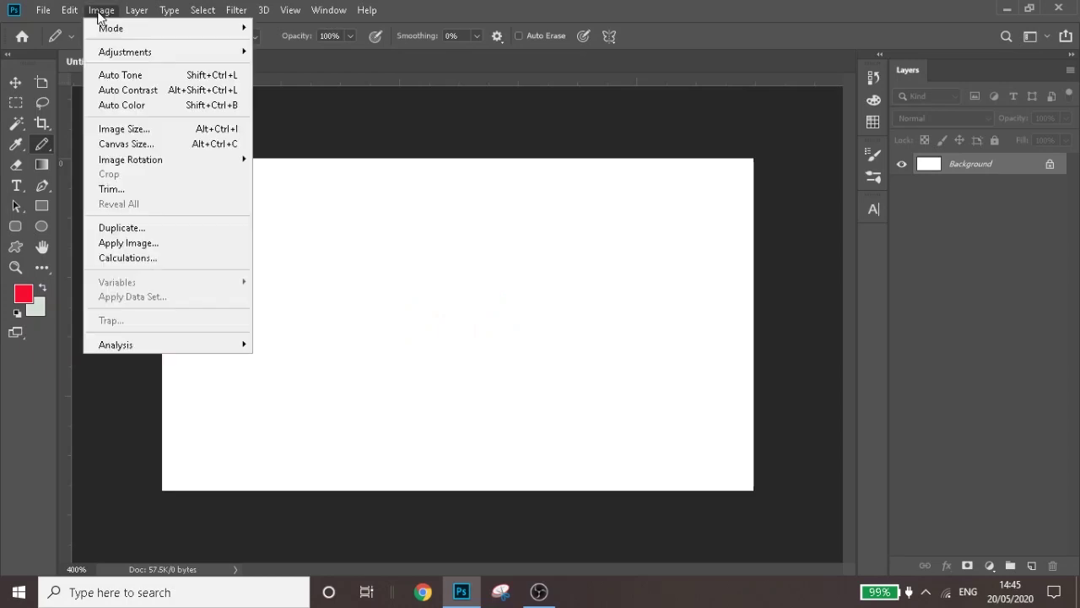
pyautogui.click(177, 126)
pyautogui.moveTo(700, 268); pyautogui.dragTo(869, 260)
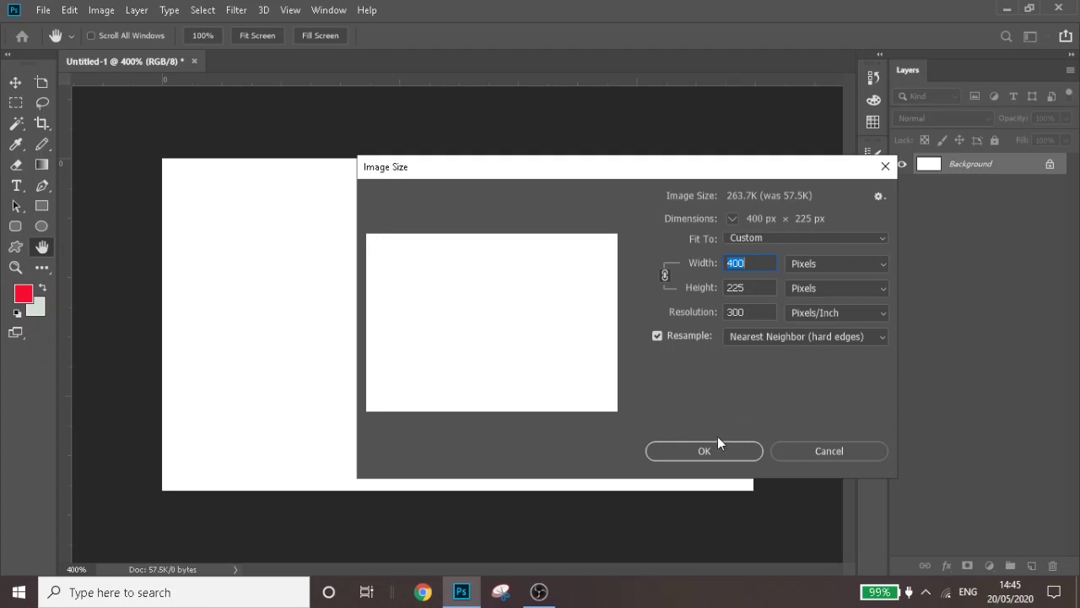
pyautogui.click(697, 449)
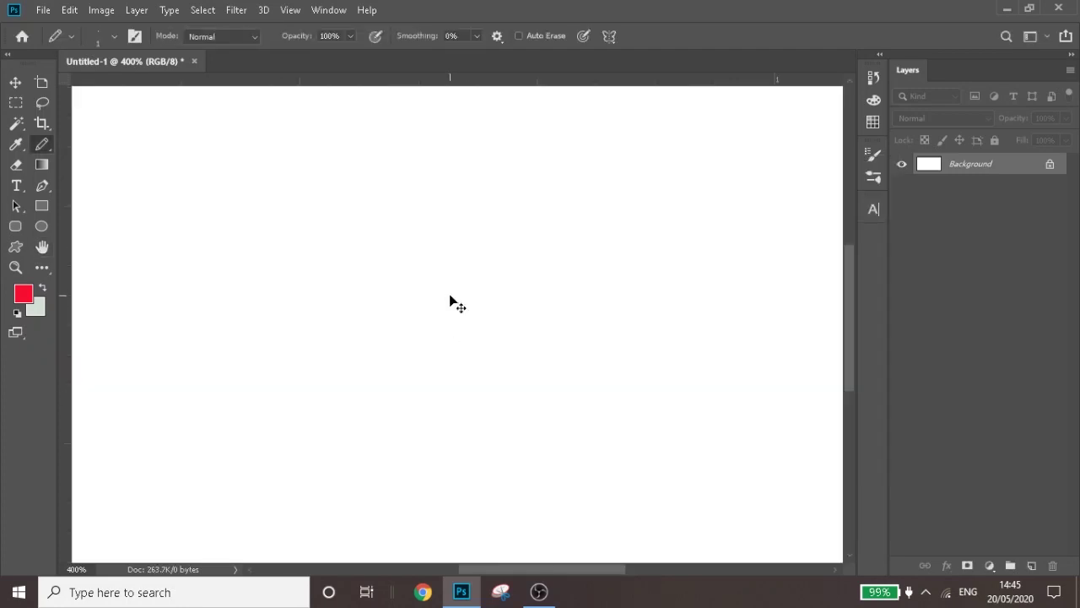
pyautogui.hotkey('ctrl', '-')
pyautogui.hotkey('ctrl', '-')
# Zoom to 200%, then draw and undo a wavy red test line.
pyautogui.hotkey('ctrl', '+')
pyautogui.moveTo(499, 262)
pyautogui.mouseDown()
pyautogui.moveTo(459, 305)
pyautogui.moveTo(432, 298)
pyautogui.moveTo(355, 351)
pyautogui.mouseUp()
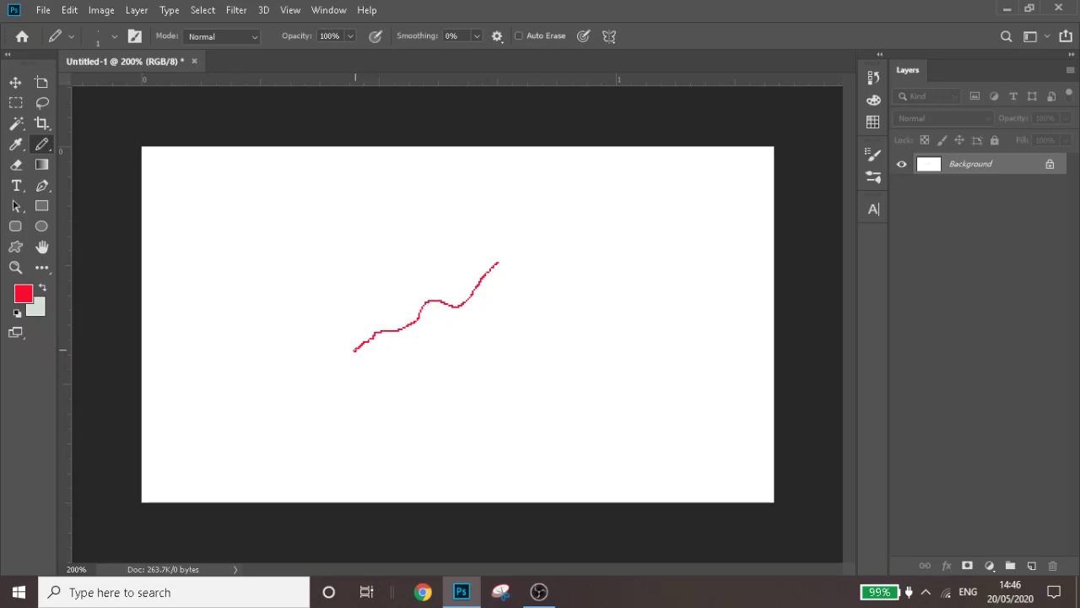
pyautogui.hotkey('ctrl', 'z')
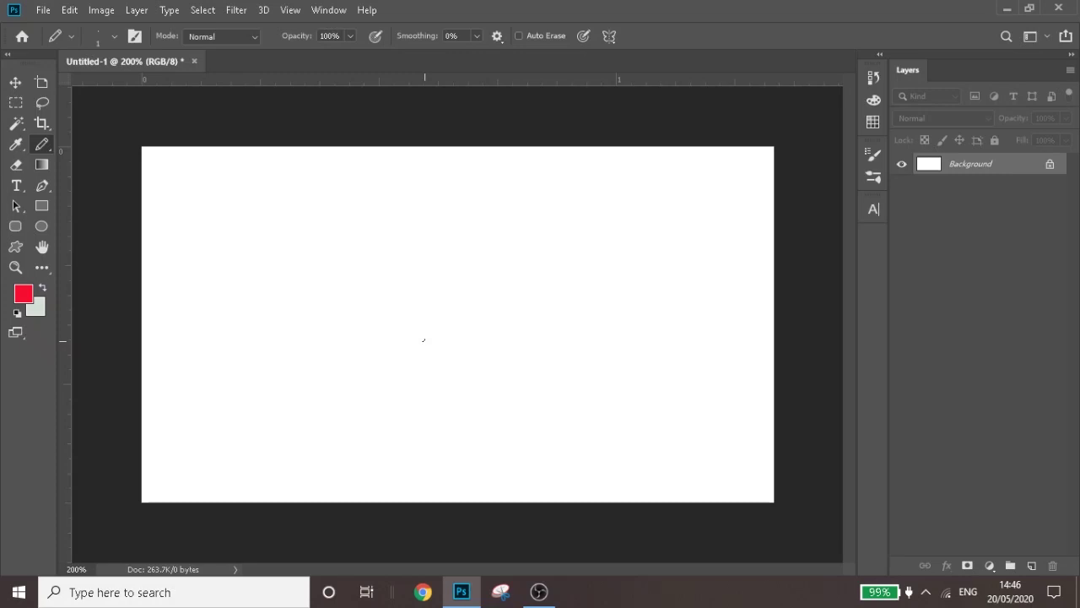
# Reapply a 400 px width in Image Size with Nearest Neighbor (hard edges) resampling.
pyautogui.click(113, 11)
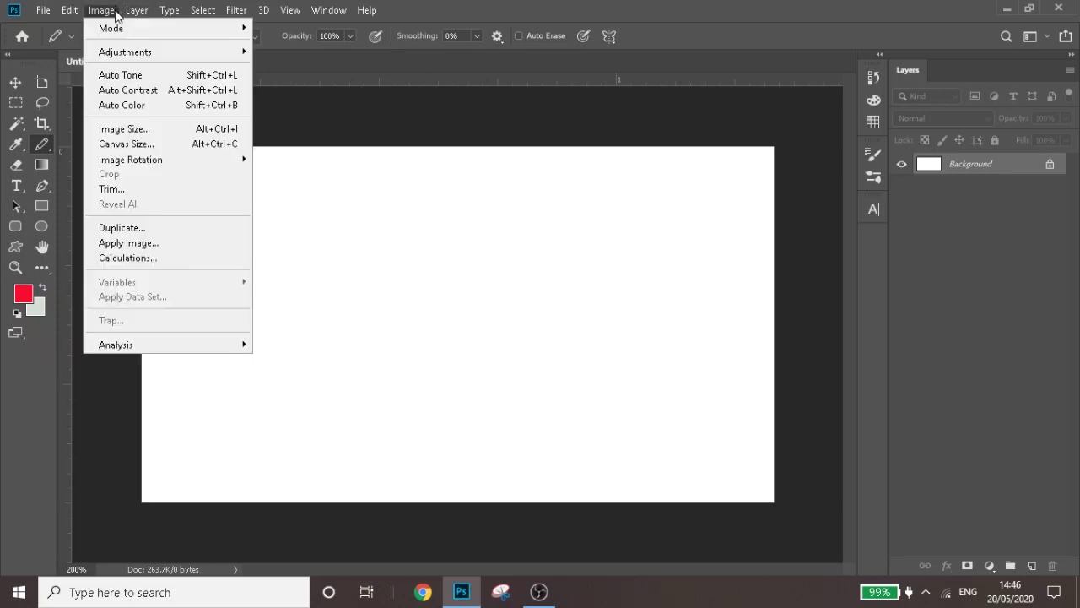
pyautogui.click(135, 129)
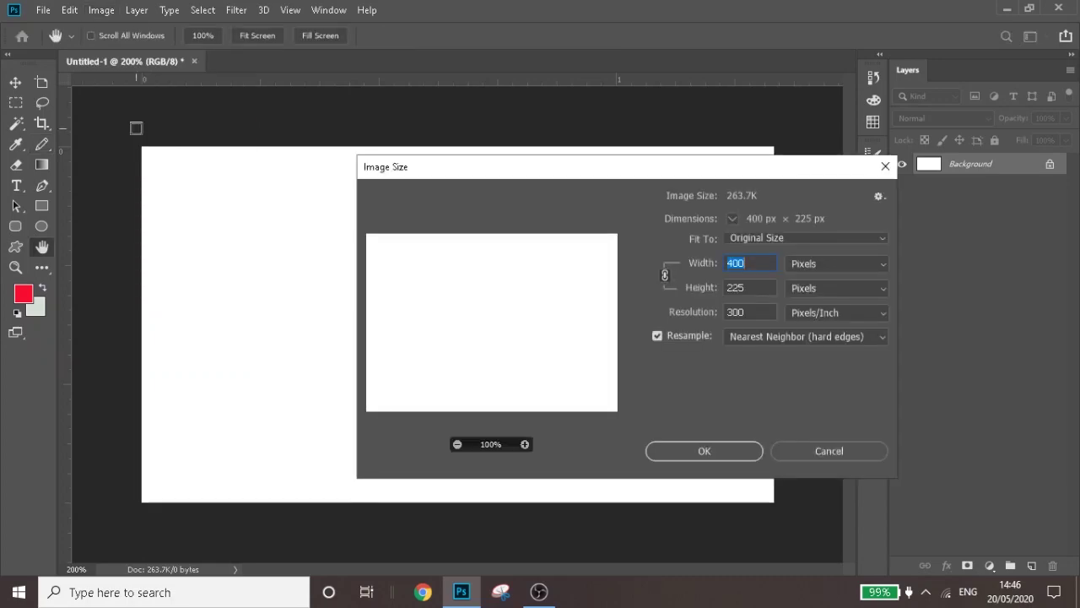
pyautogui.write('3840')
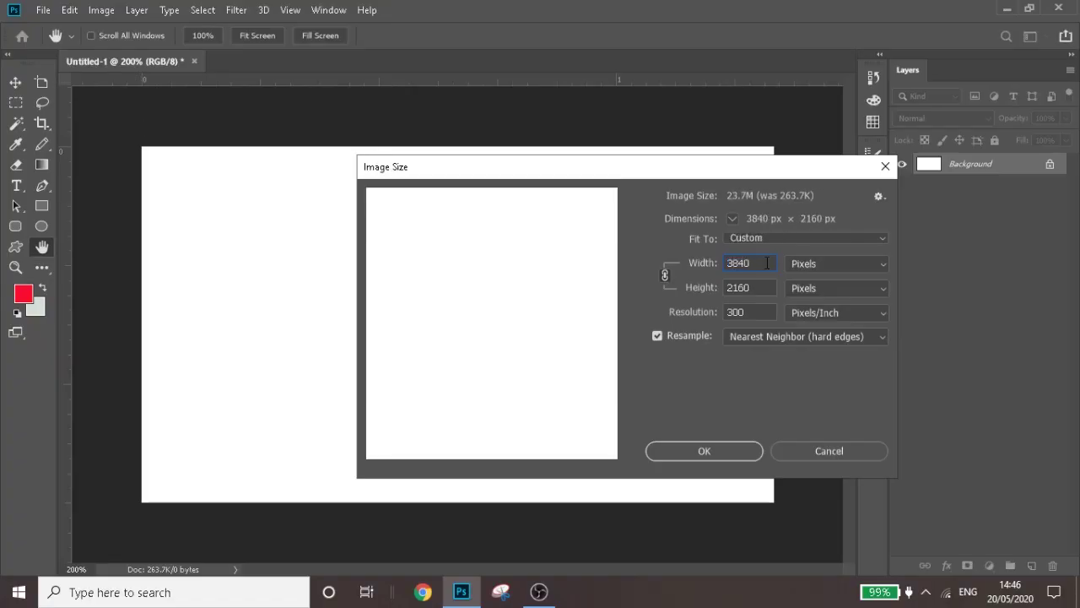
pyautogui.click(802, 335)
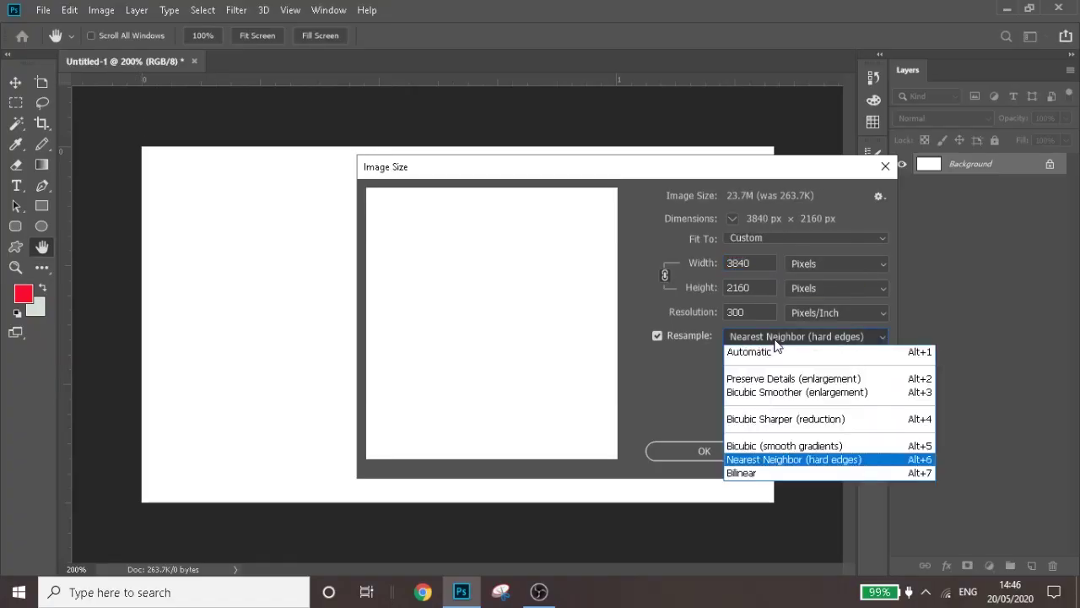
pyautogui.click(788, 462)
pyautogui.doubleClick(749, 263)
pyautogui.write('400')
pyautogui.click(710, 450)
# Select the hard-edged Pencil Tool from the brush flyout.
pyautogui.click(46, 146)
pyautogui.rightClick(43, 145)
pyautogui.click(93, 157)
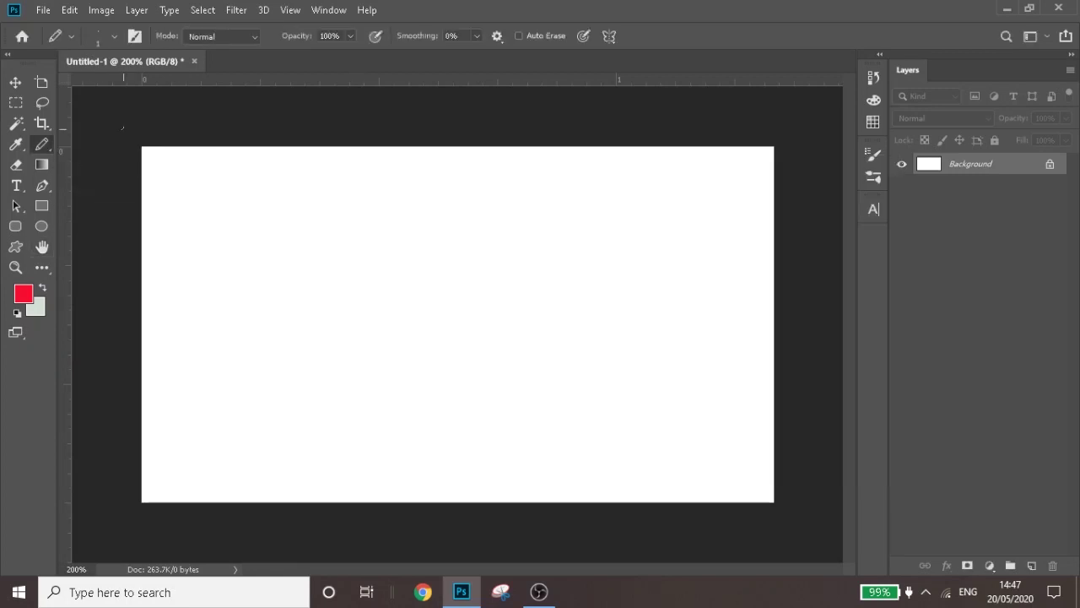
# Select the Eraser and set its mode to Pencil for hard edges.
pyautogui.click(15, 164)
pyautogui.click(202, 36)
pyautogui.click(208, 69)
pyautogui.moveTo(309, 281); pyautogui.dragTo(361, 255)
pyautogui.click(202, 37)
pyautogui.click(195, 50)
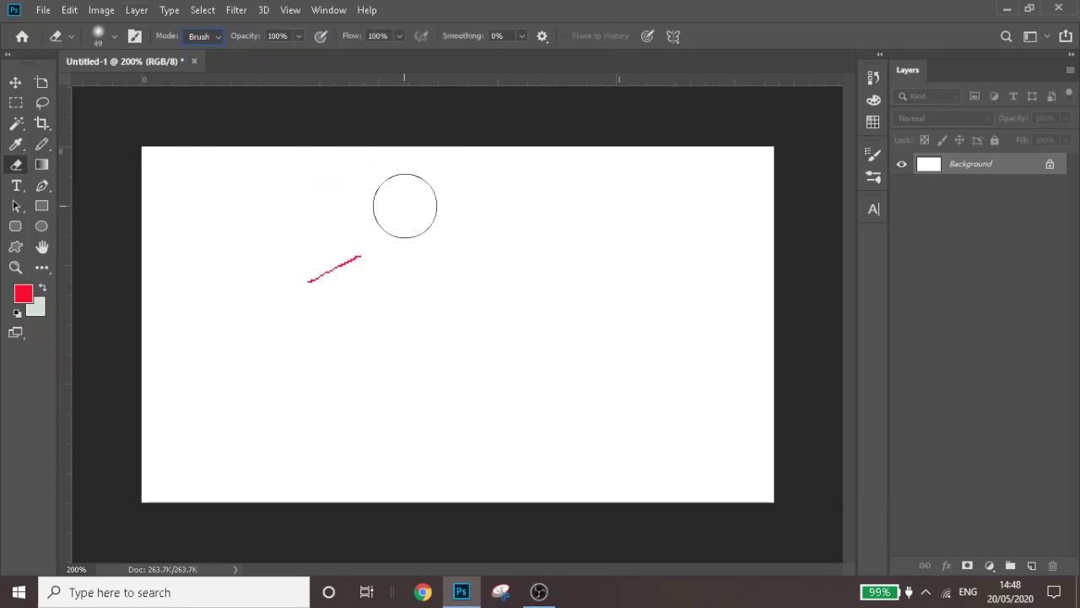
pyautogui.click(202, 36)
pyautogui.click(208, 70)
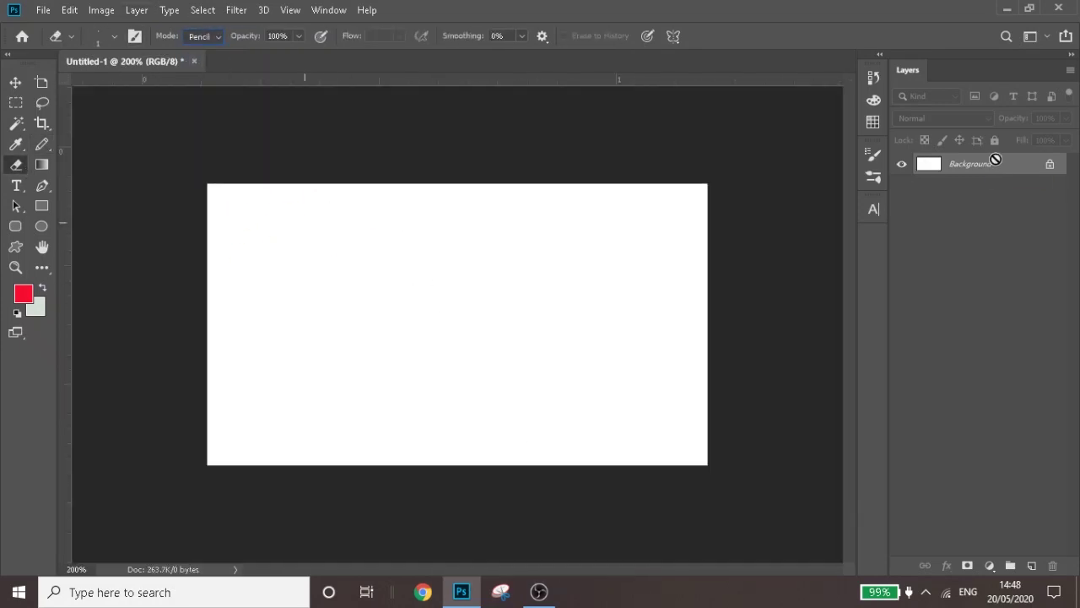
# With the Pencil, draw and undo a red circle, then draw a diagonal red line.
pyautogui.click(43, 145)
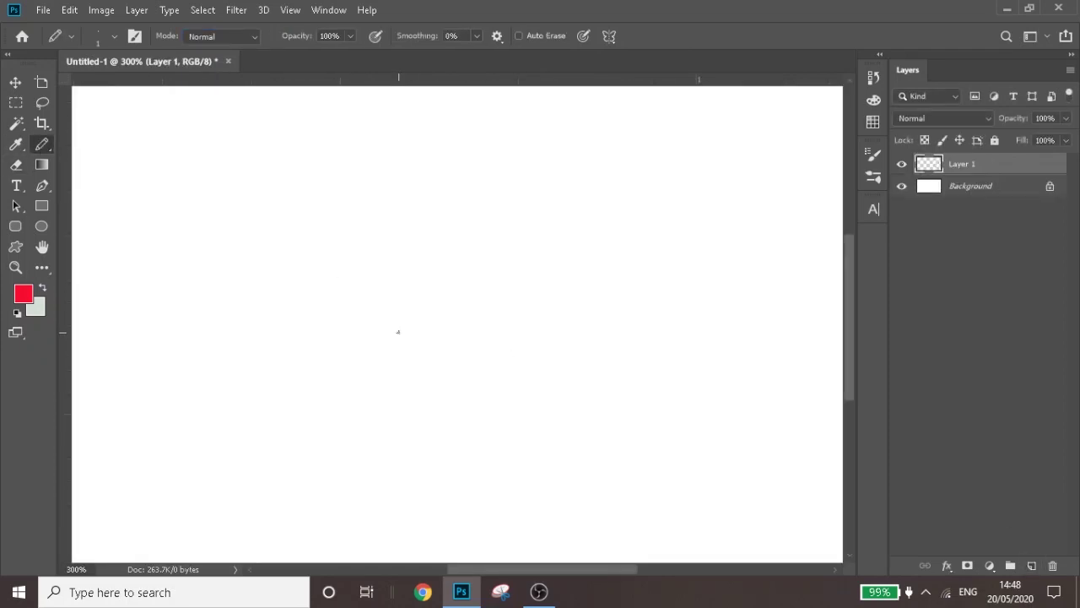
pyautogui.moveTo(397, 330)
pyautogui.mouseDown()
pyautogui.moveTo(452, 278)
pyautogui.moveTo(432, 314)
pyautogui.mouseUp()
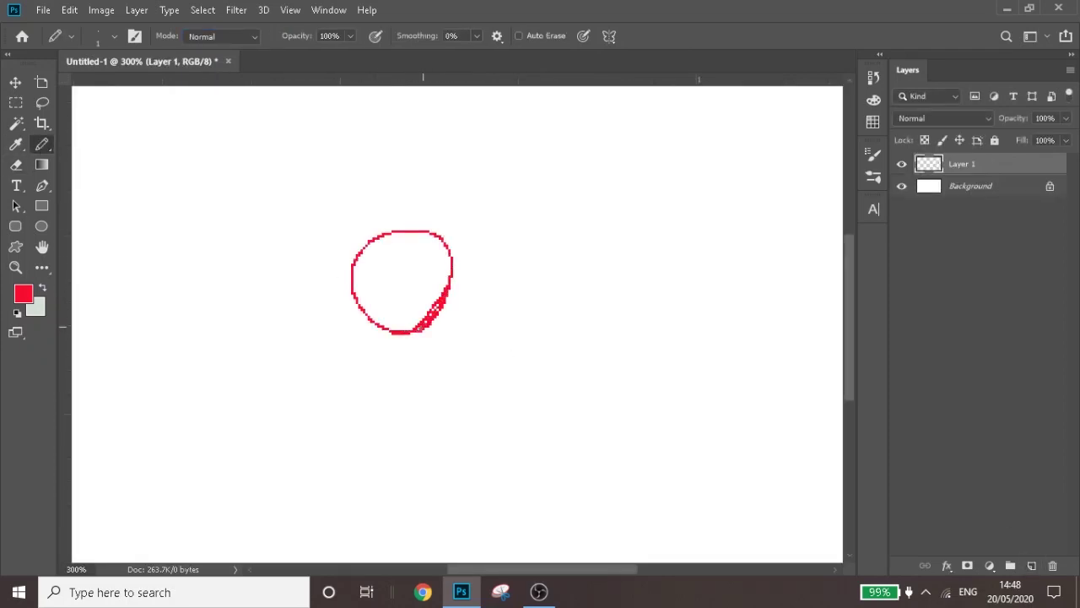
pyautogui.hotkey('ctrl', 'z')
pyautogui.moveTo(336, 321); pyautogui.dragTo(482, 167)
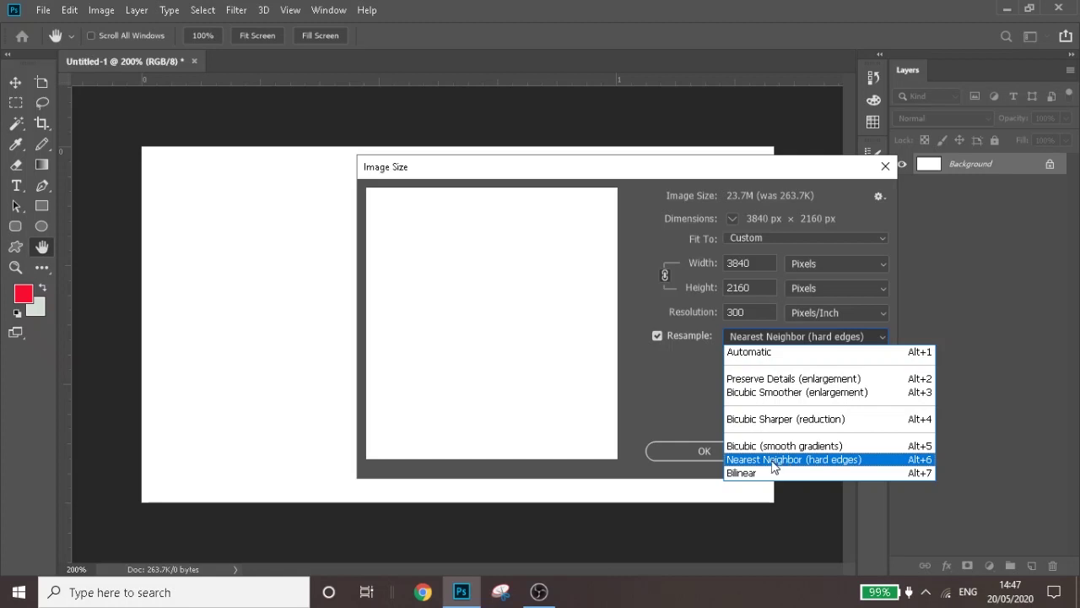
# Change the width from 3840 to 400 px, keep Nearest Neighbor, and apply.
pyautogui.click(683, 408)
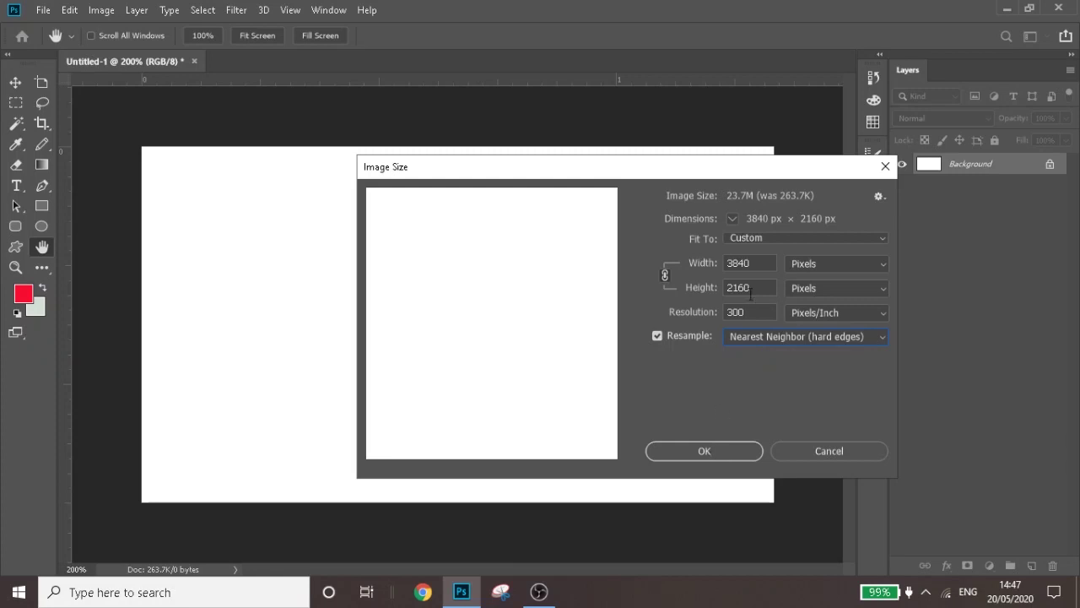
pyautogui.press('BackSpace')
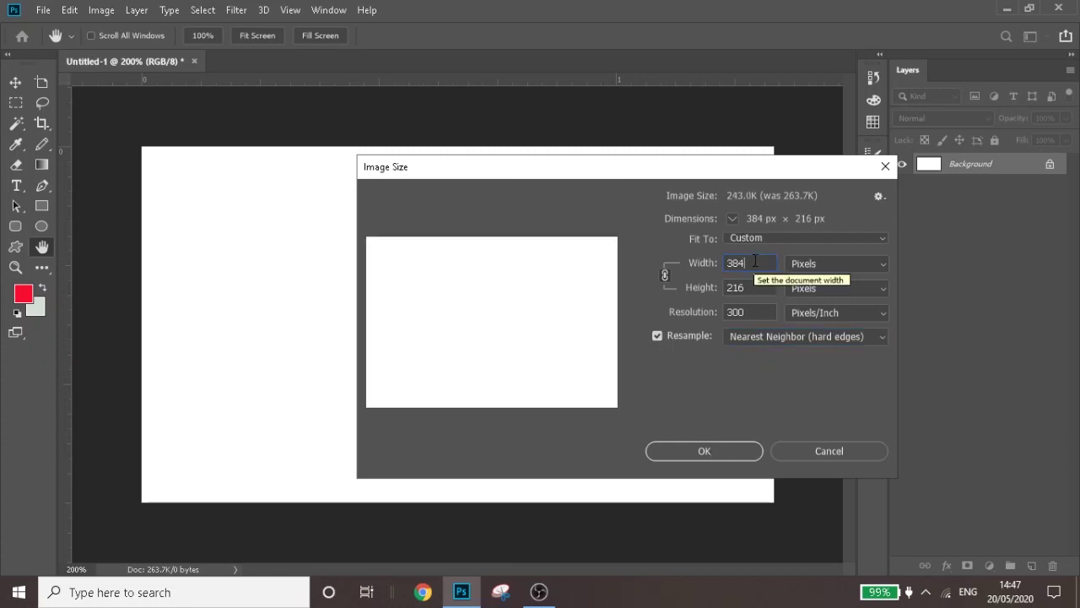
pyautogui.moveTo(710, 267); pyautogui.dragTo(715, 271)
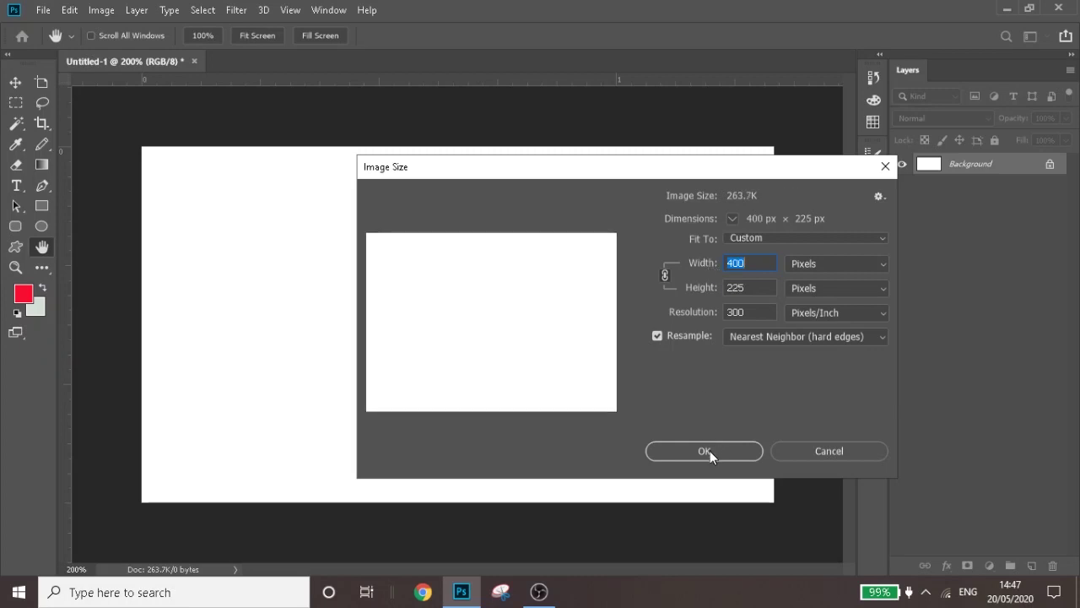
pyautogui.click(705, 451)
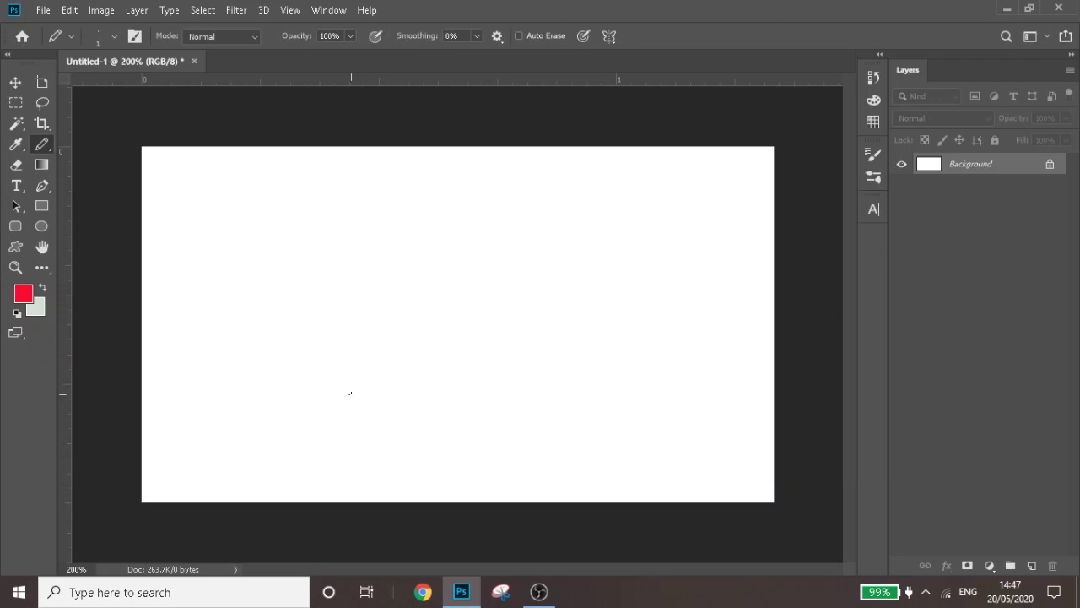
# Choose the Pencil Tool, keep the Eraser in Pencil mode, and draw a short red diagonal line.
pyautogui.rightClick(49, 145)
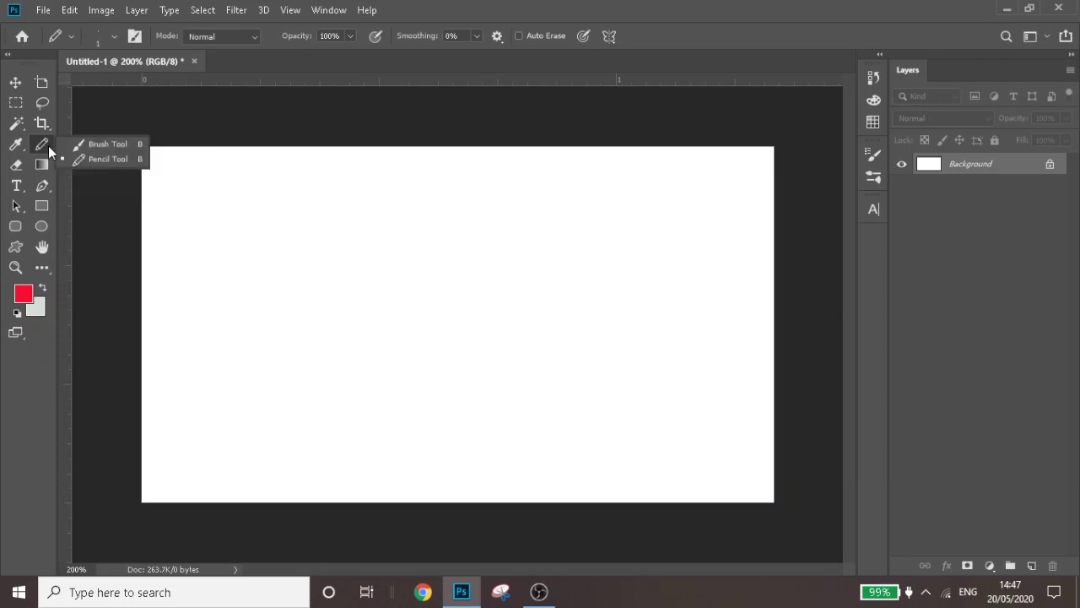
pyautogui.click(90, 162)
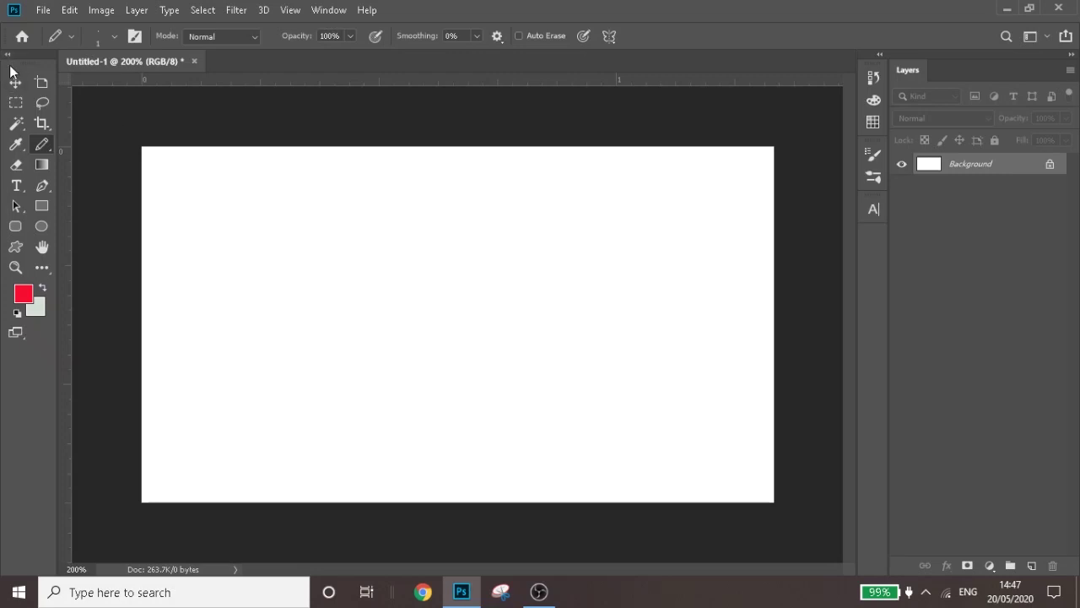
pyautogui.click(22, 165)
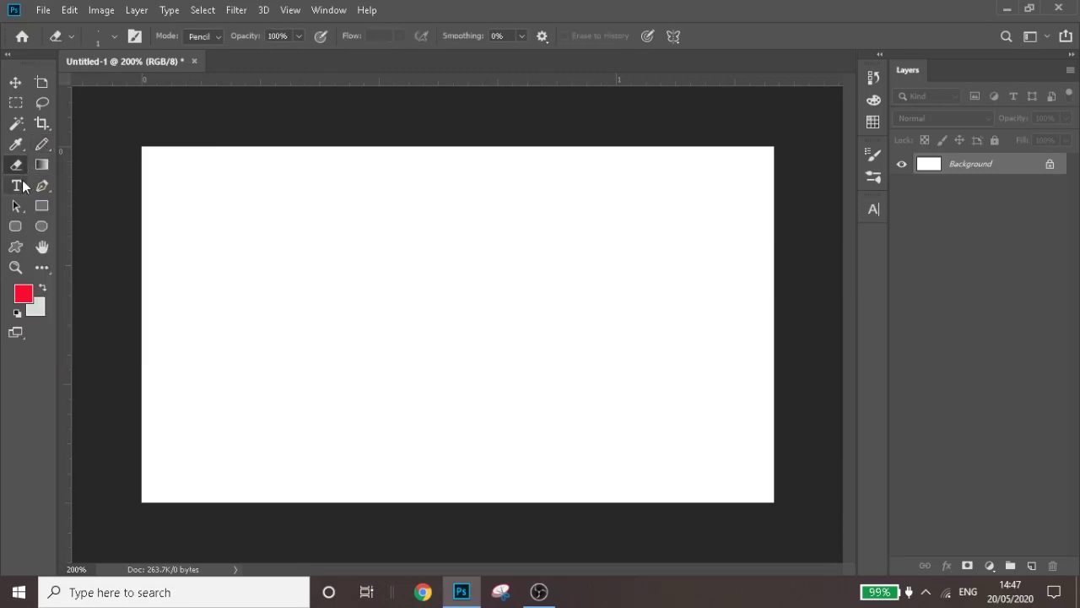
pyautogui.click(202, 36)
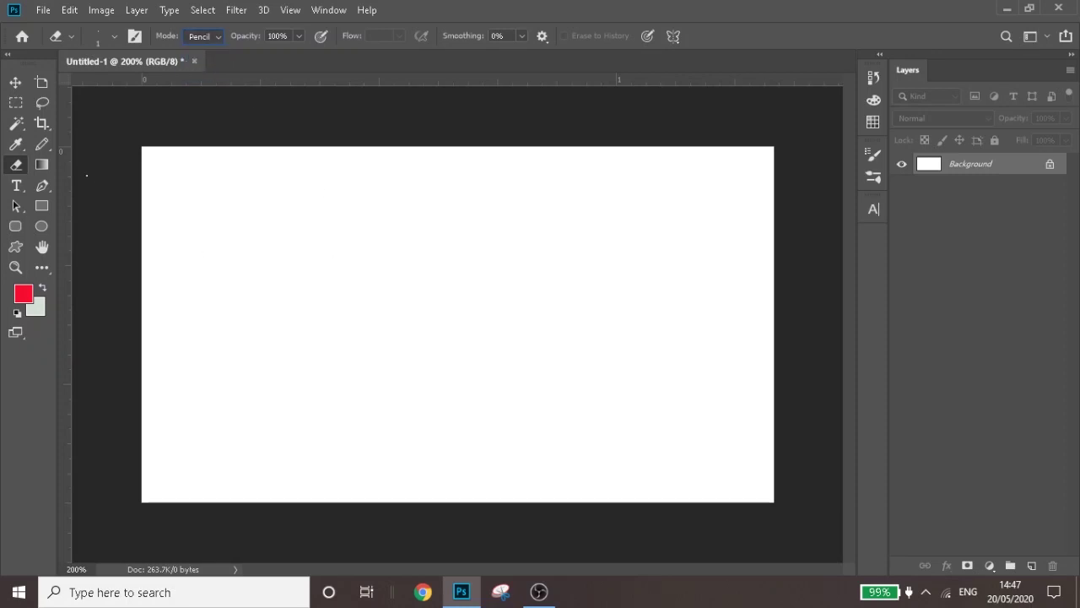
pyautogui.click(43, 145)
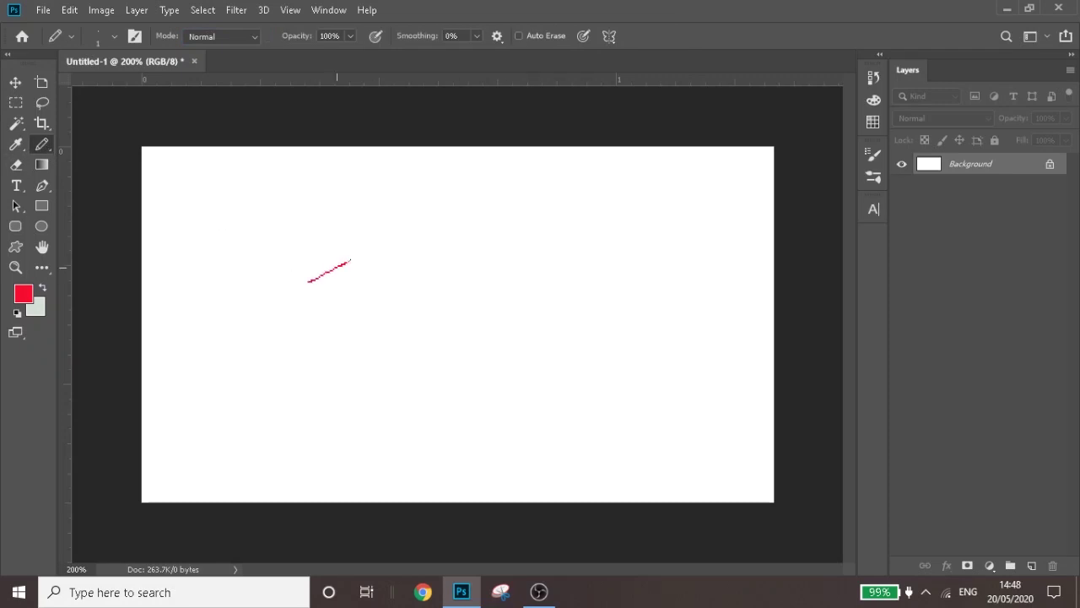